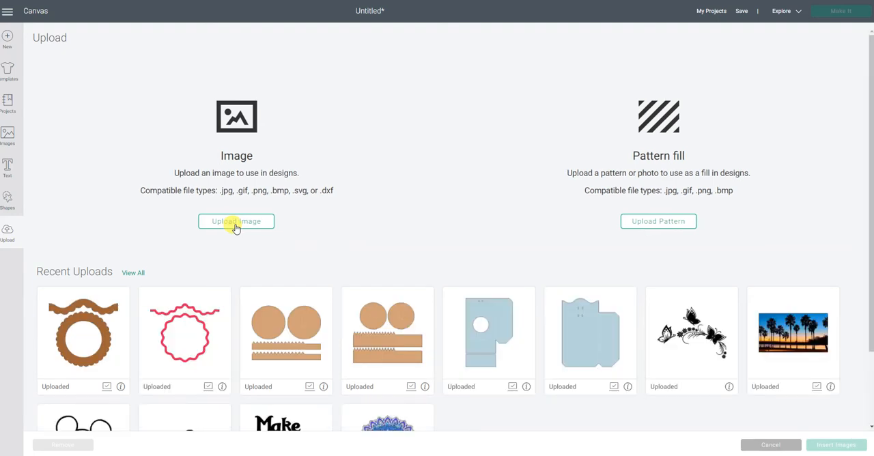
- Upload Teacher.JPG from the Desktop folder as a Complex image and continue to background removal
click(237, 223)
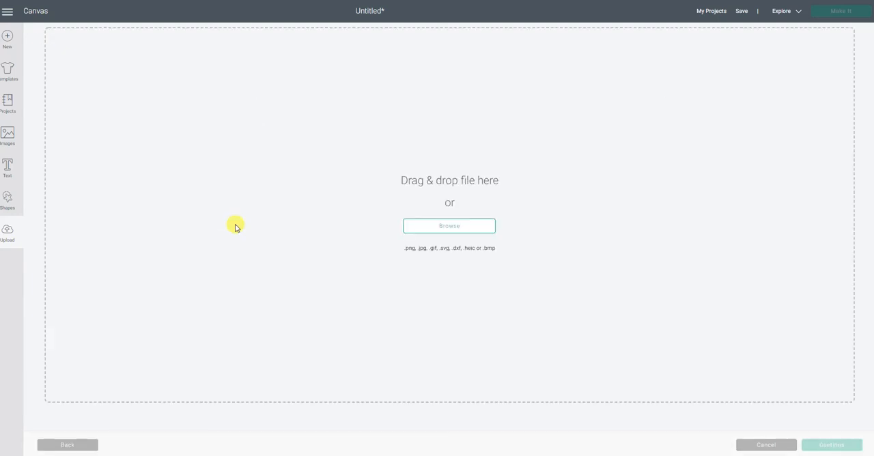
click(460, 227)
click(460, 228)
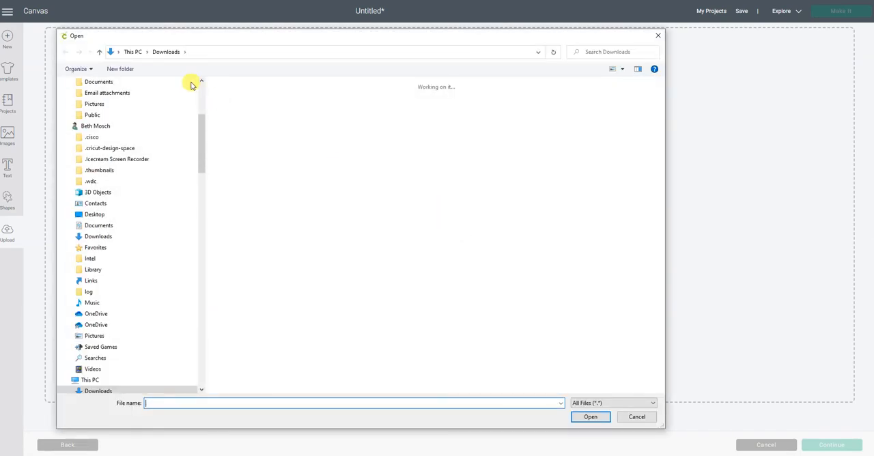
click(135, 52)
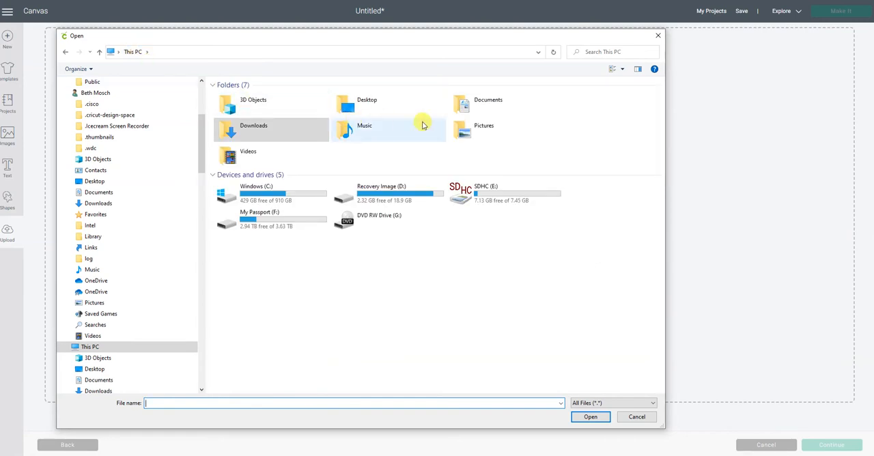
double_click(377, 100)
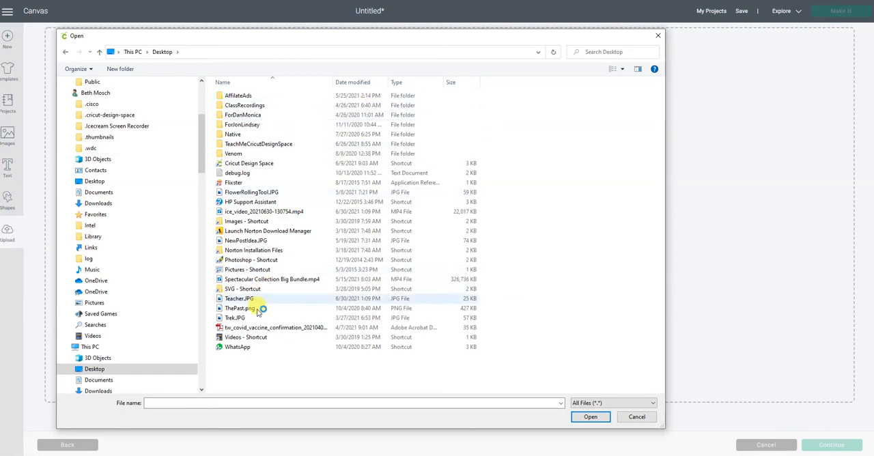
double_click(237, 300)
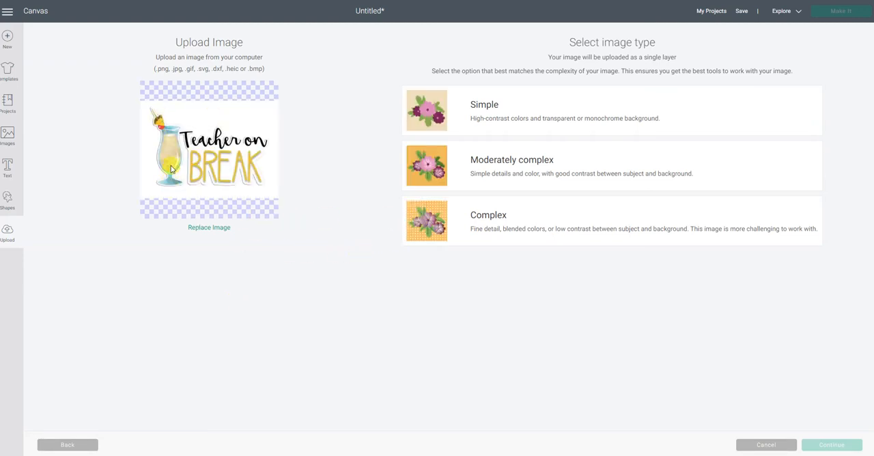
click(423, 227)
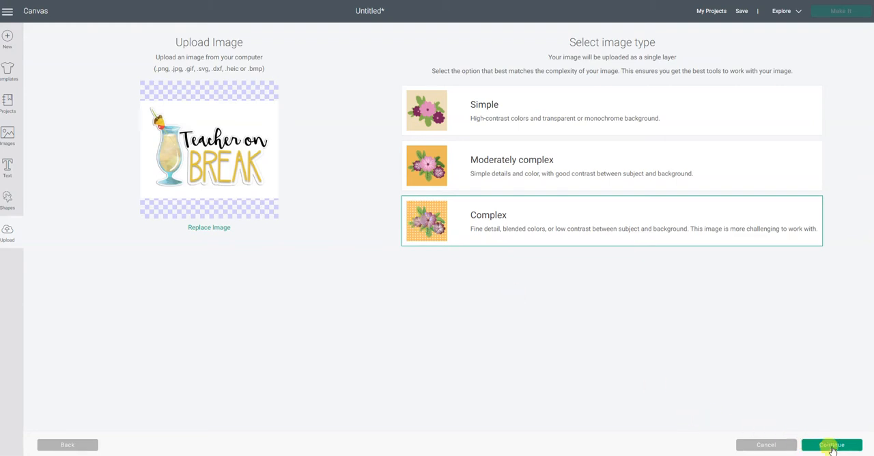
click(832, 445)
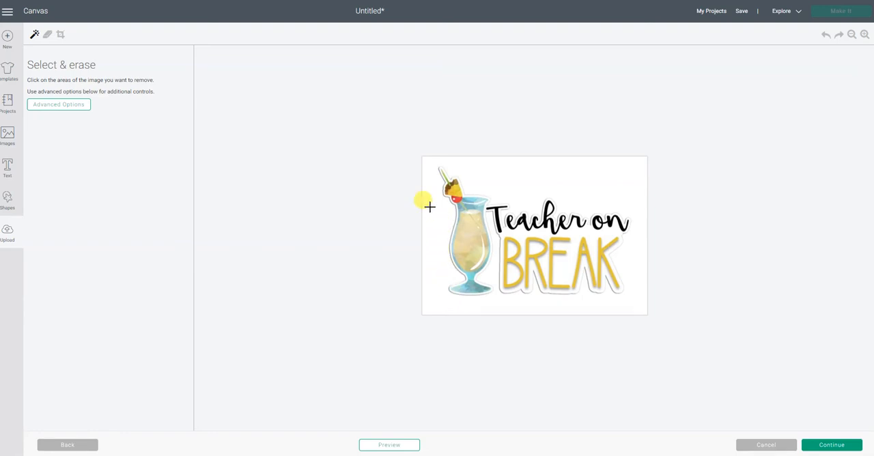
- Show the advanced erase options, try erasing the white background around the Teacher on Break artwork, and undo each erasure
click(54, 109)
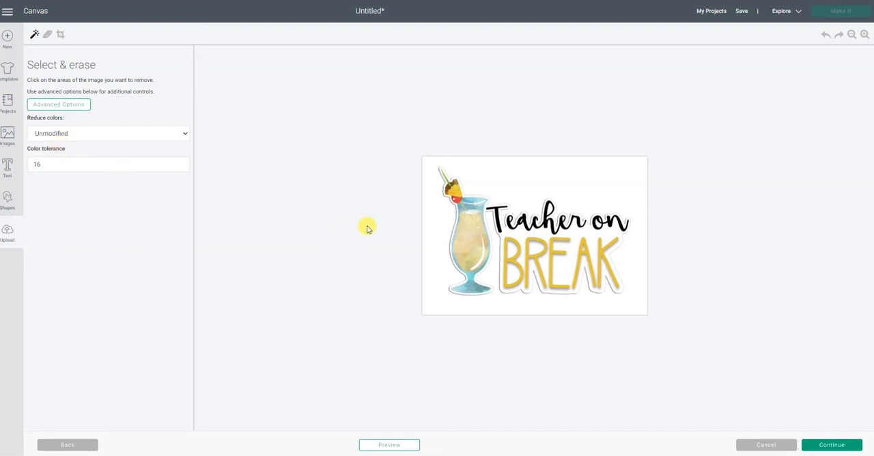
click(431, 215)
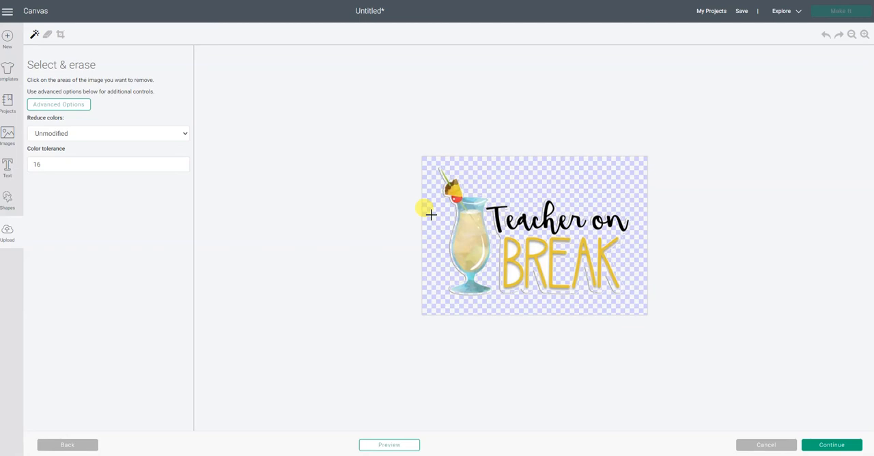
click(826, 35)
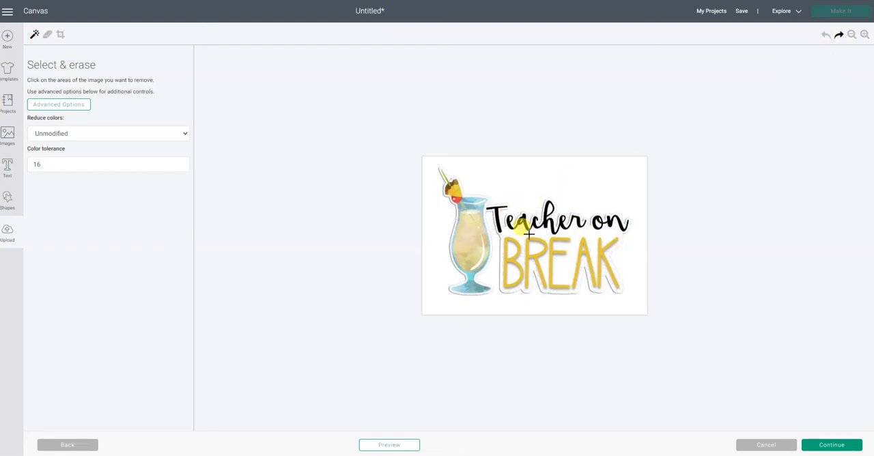
click(864, 35)
click(864, 35)
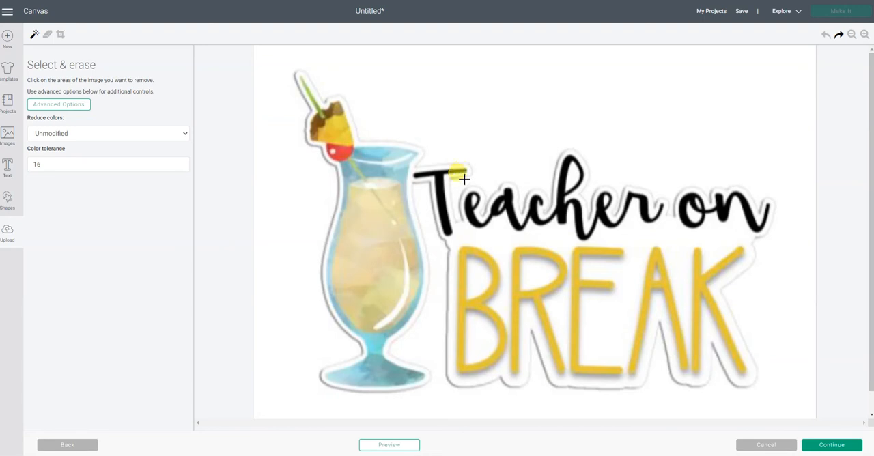
click(534, 135)
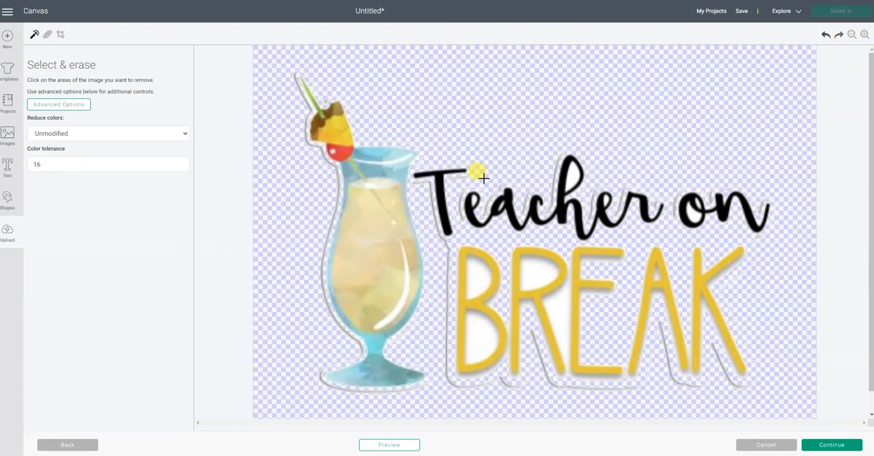
click(827, 34)
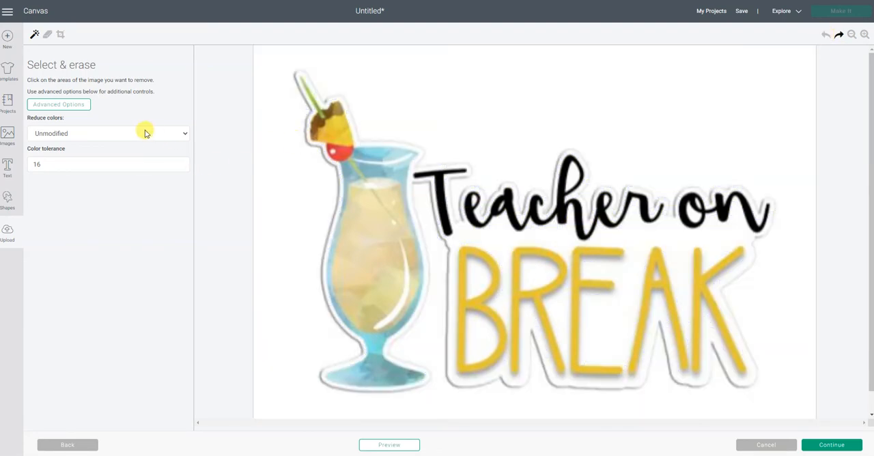
- Try reducing the Teacher on Break image to 16 colors, and cancel the upload
click(133, 134)
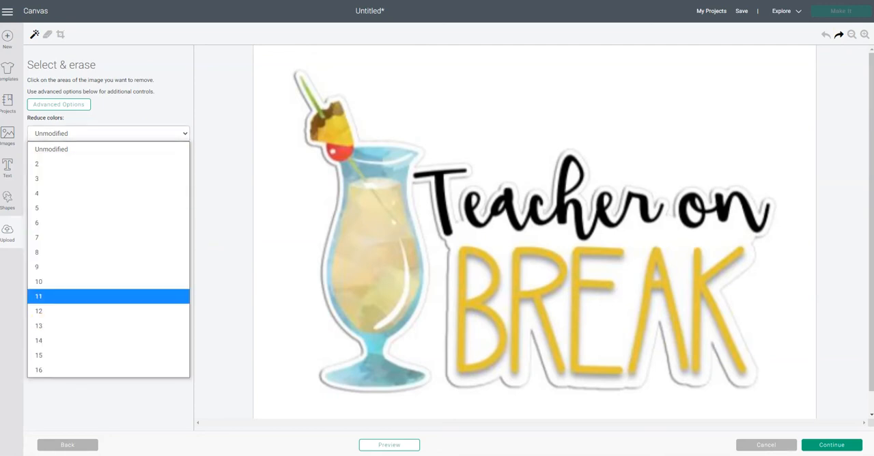
click(59, 372)
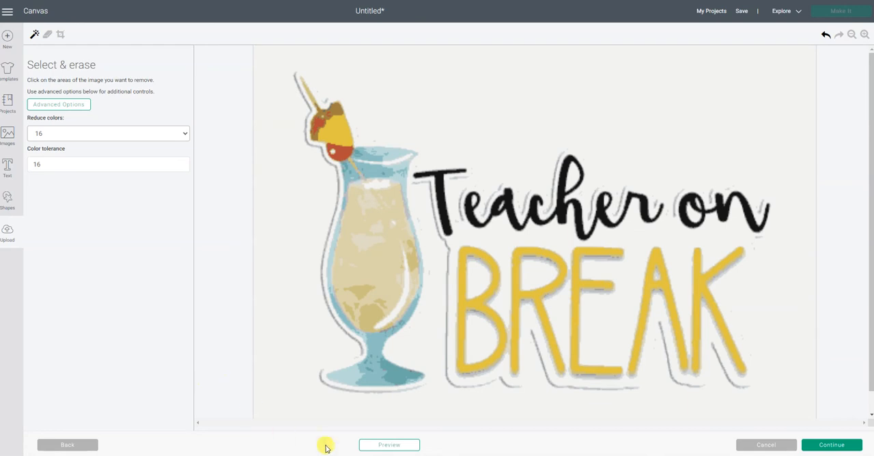
click(766, 444)
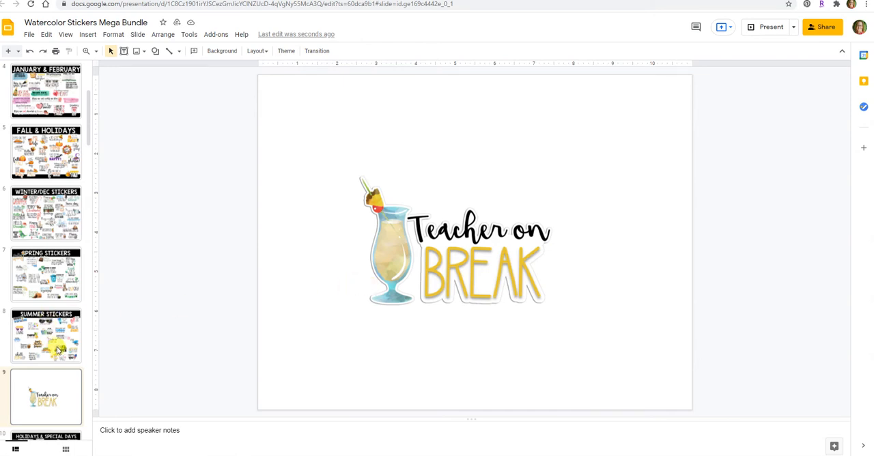
- In Google Slides, copy the green-leaved Hello Spring sticker from the Spring Stickers slide and paste it onto slide 9
click(52, 273)
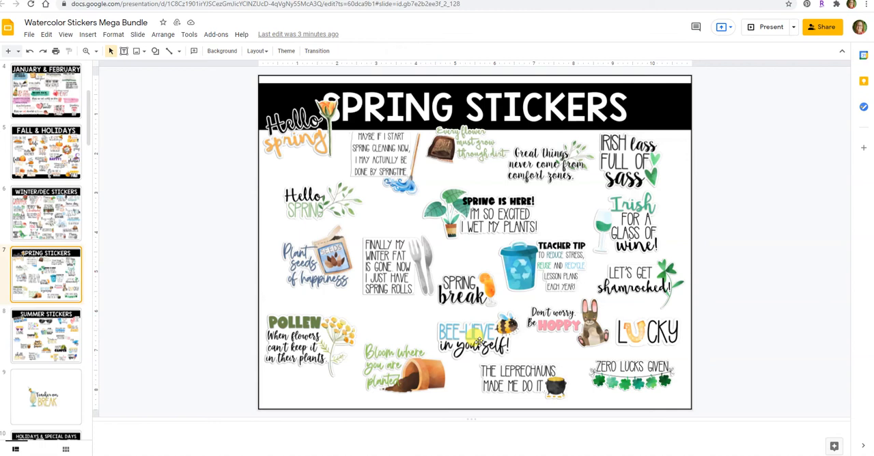
click(320, 208)
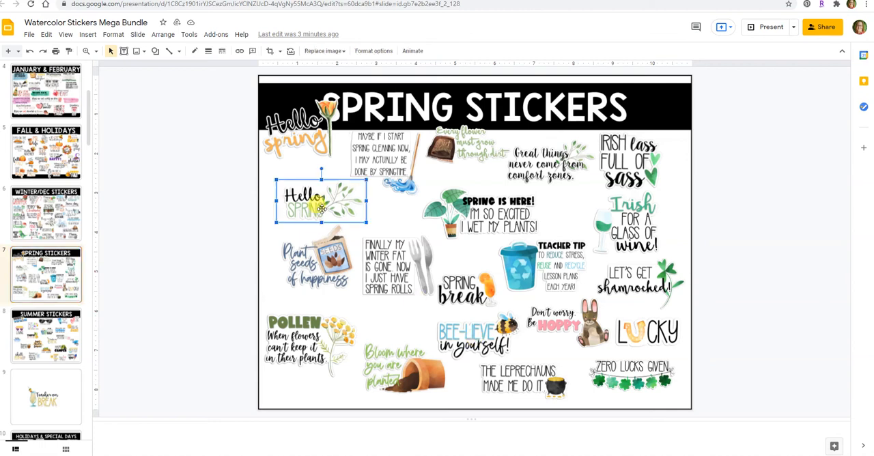
right_click(323, 212)
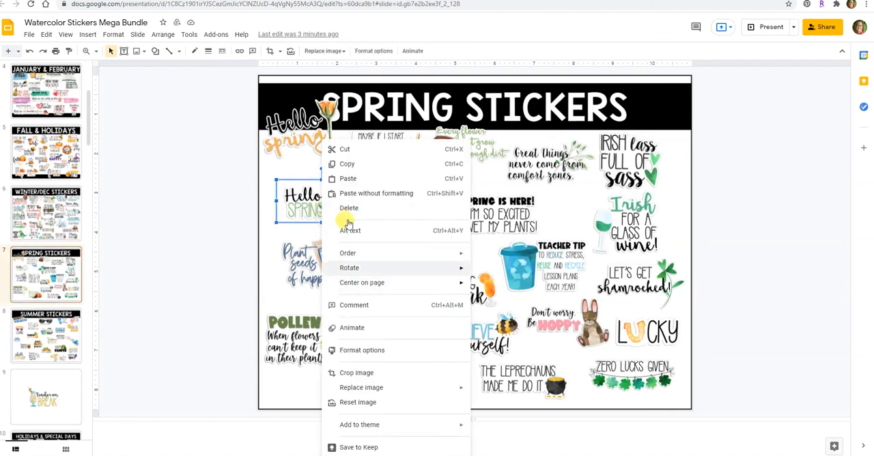
click(359, 167)
click(58, 380)
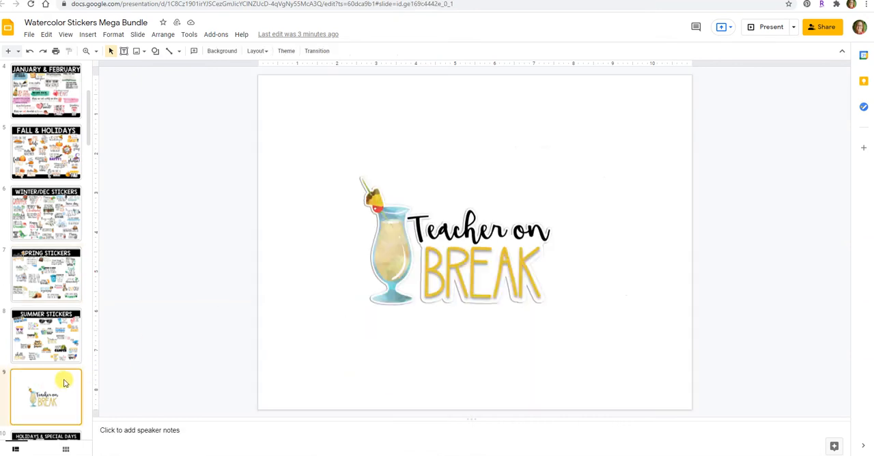
right_click(526, 167)
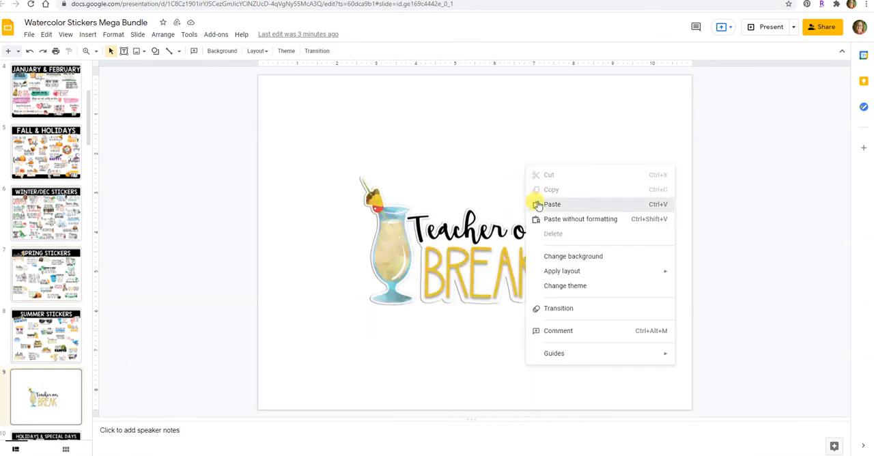
click(537, 203)
- Delete the Teacher on Break sticker from slide 9, and enlarge and reposition the Hello Spring sticker around the slide's centre
drag(436, 272, 509, 294)
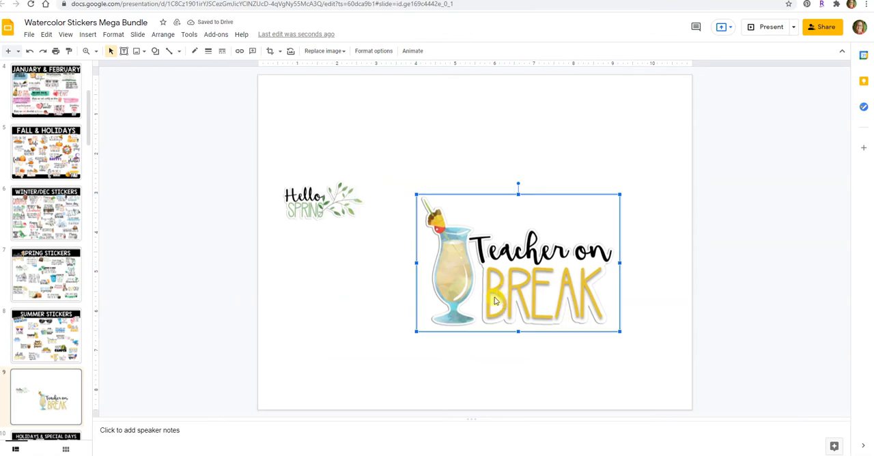
key(Delete)
click(331, 206)
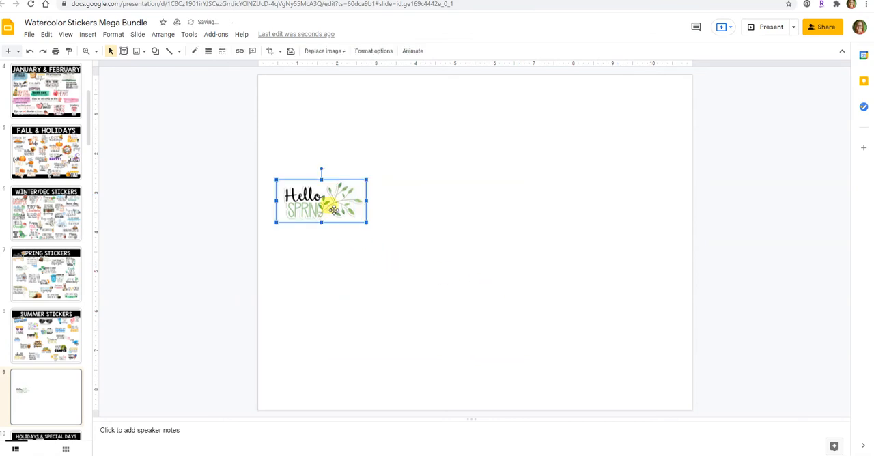
drag(364, 222, 569, 328)
drag(508, 273, 548, 272)
click(514, 362)
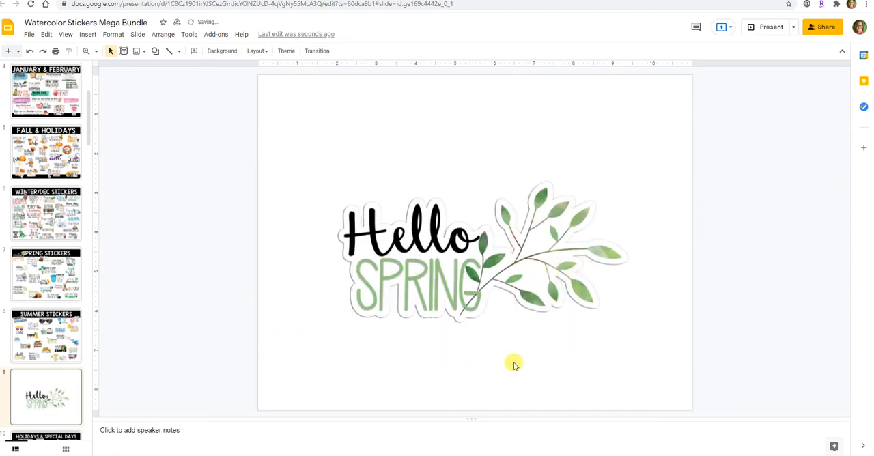
- Switch to Snipping Tool and capture a new snip framing the whole Hello Spring sticker
key(alt+Tab)
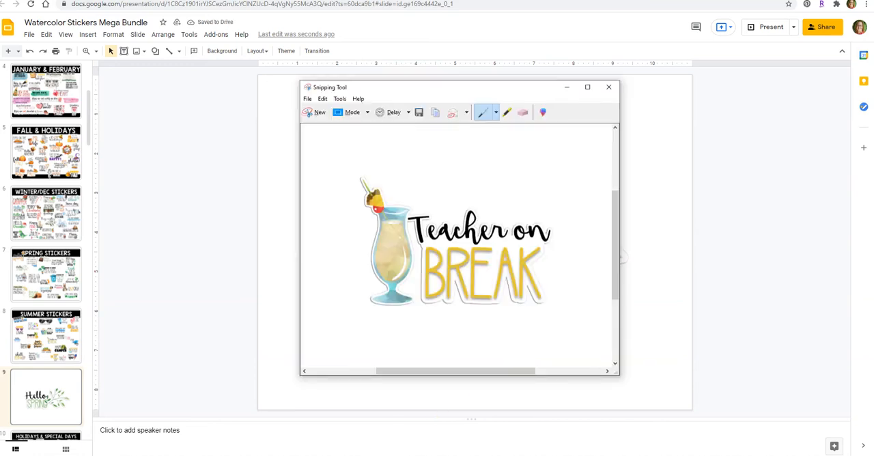
click(311, 116)
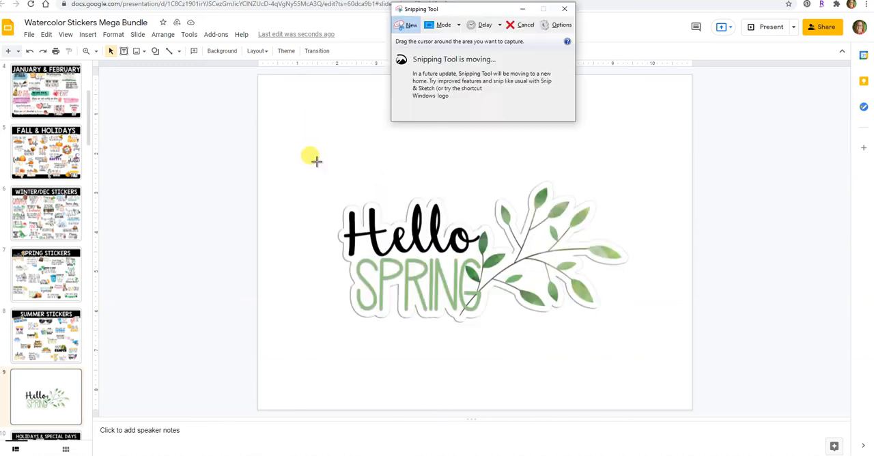
drag(325, 171, 644, 348)
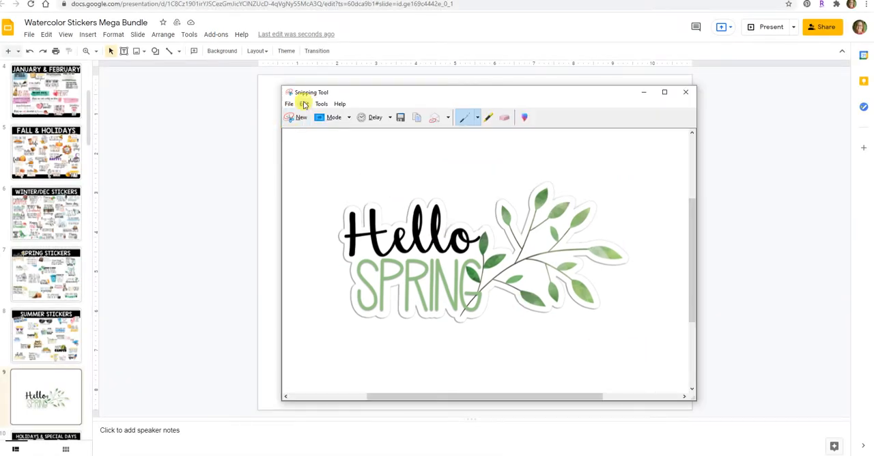
- Save the snip to the Desktop as a JPEG file named Spring
click(289, 104)
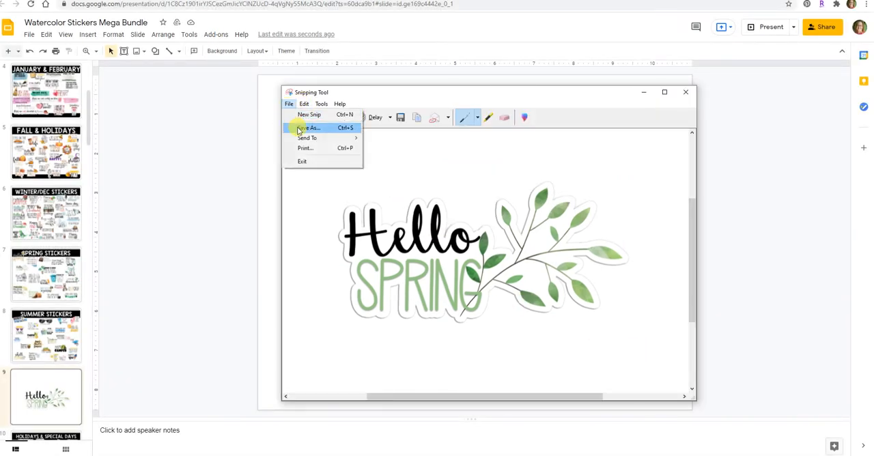
click(297, 128)
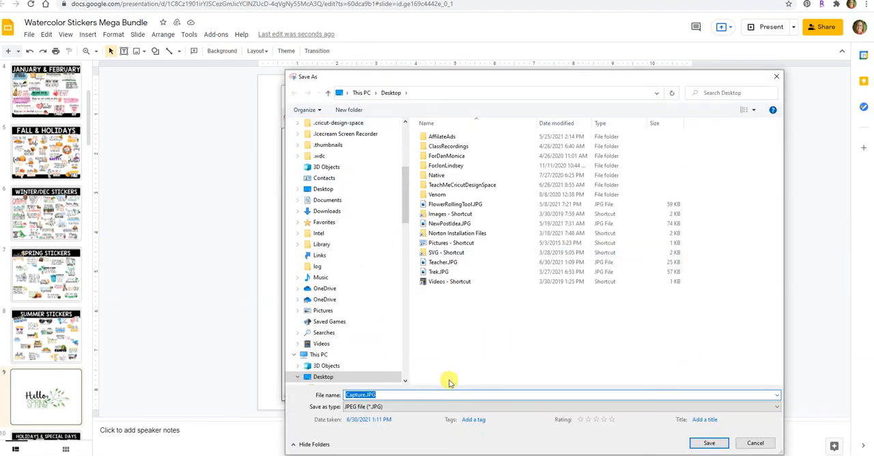
text(Spring)
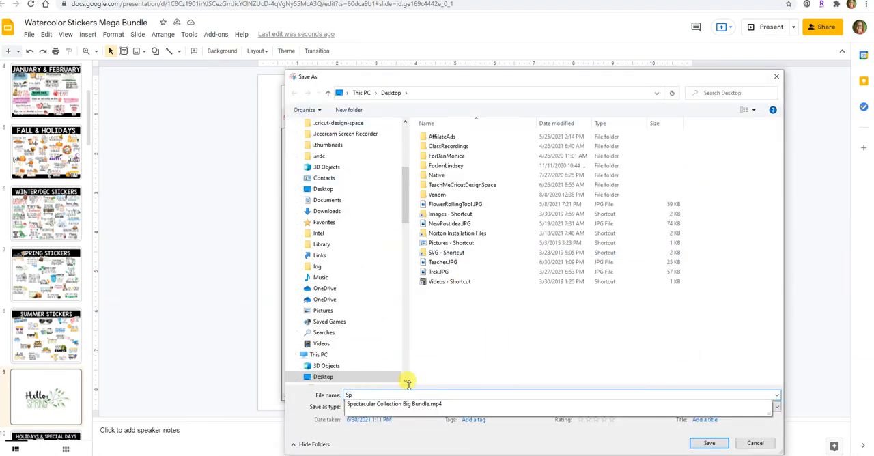
click(709, 443)
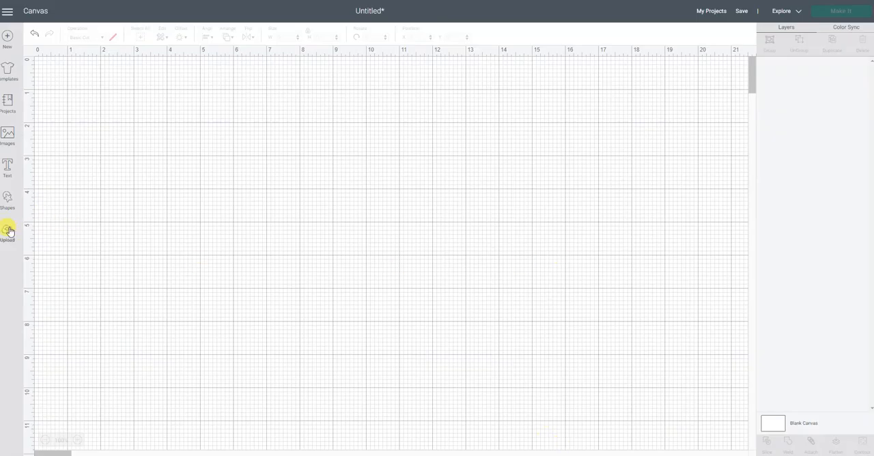
- In Cricut Design Space, start uploading Spring.JPG from the Desktop with the Complex image type
click(8, 234)
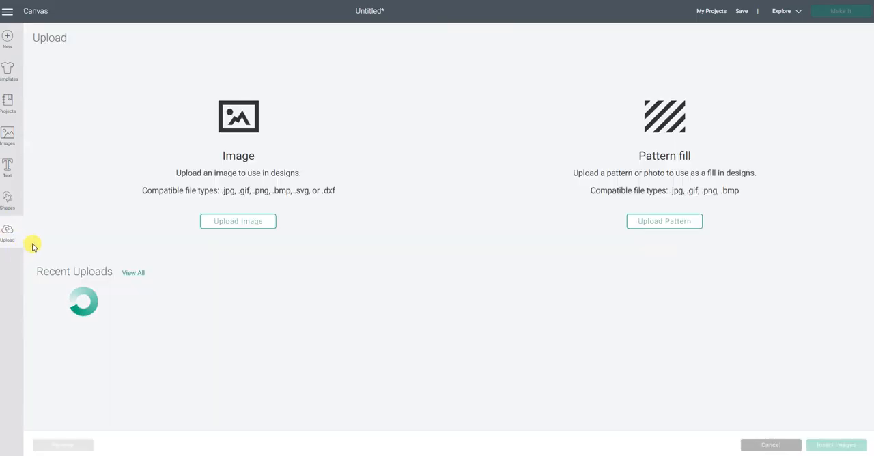
click(229, 224)
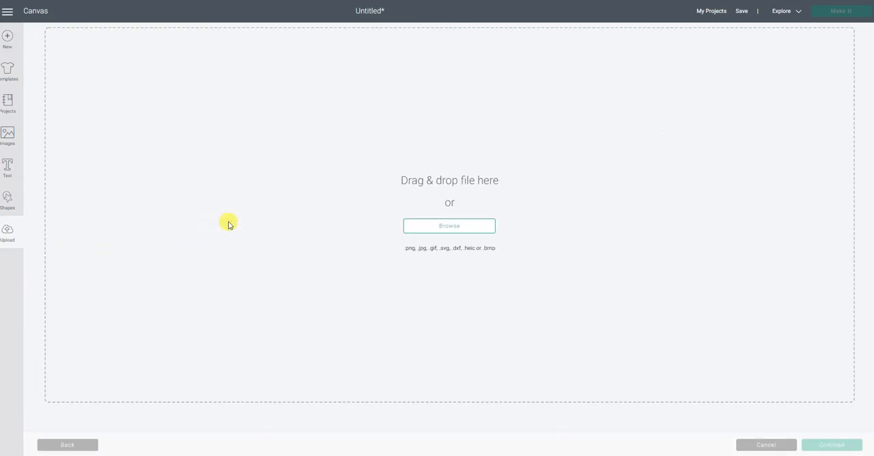
click(450, 226)
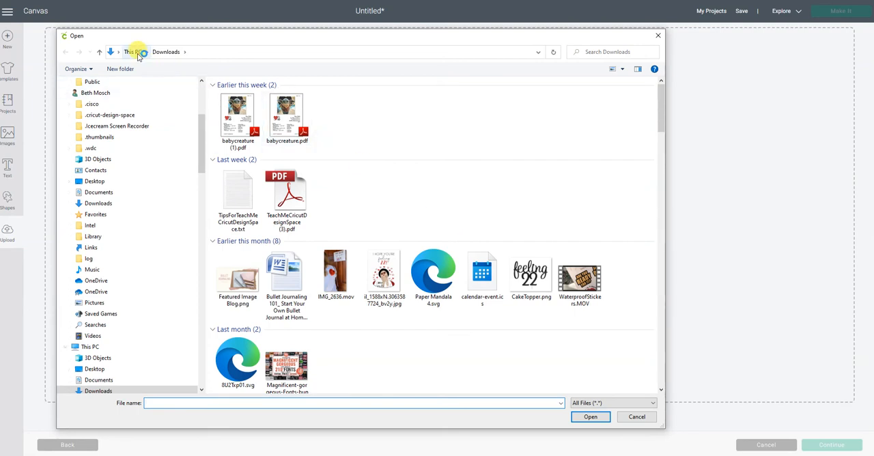
click(134, 52)
double_click(394, 98)
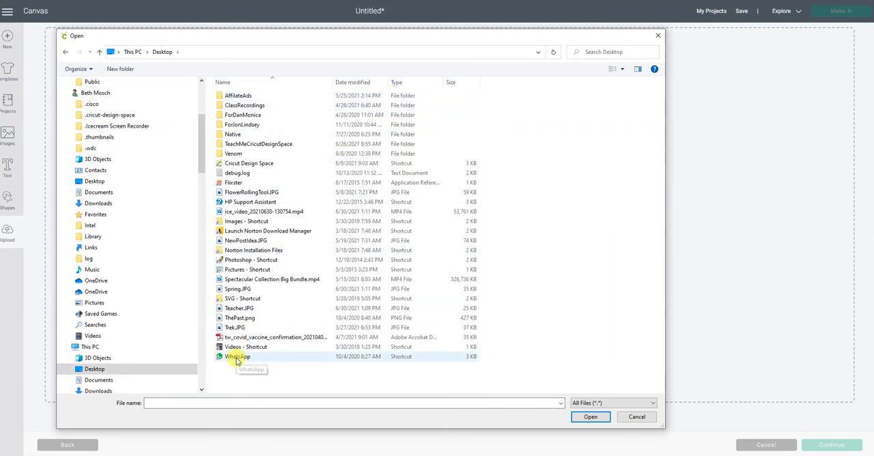
double_click(242, 290)
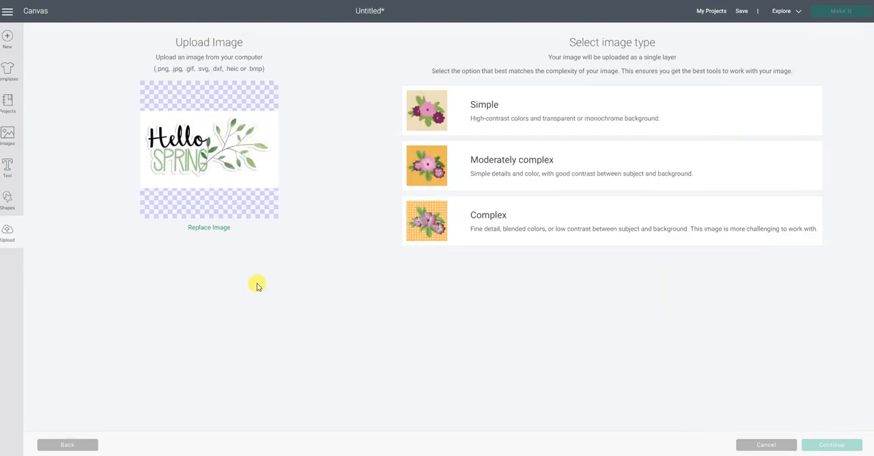
click(427, 225)
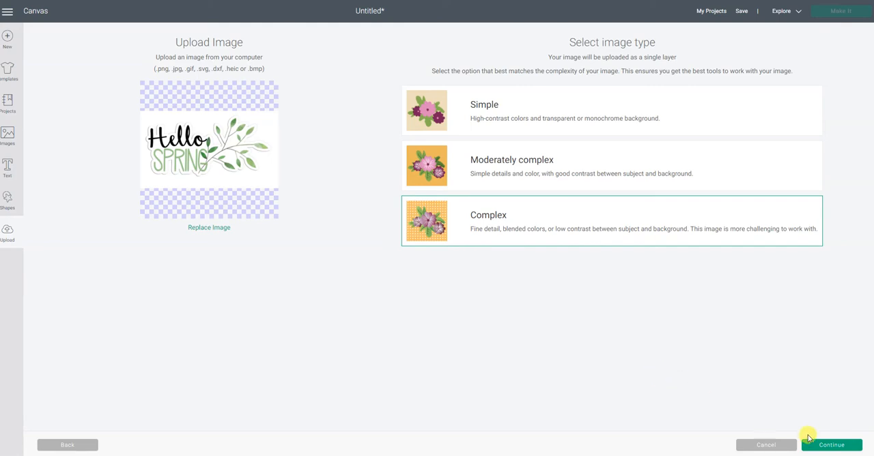
click(831, 444)
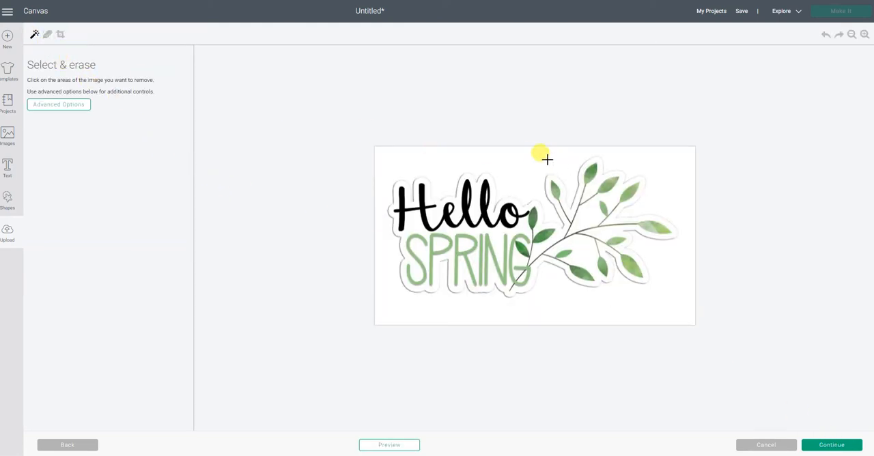
- Try erasing the white background around the Hello Spring sticker, undo the erasure, and cancel the image upload
click(537, 159)
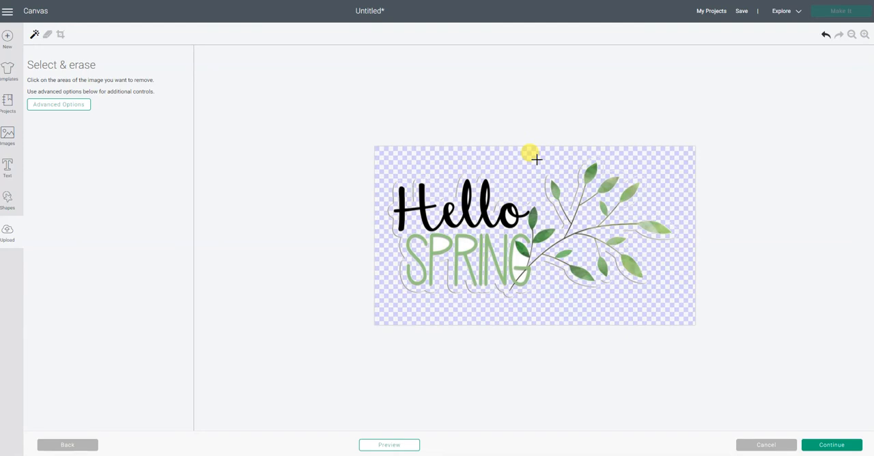
click(825, 34)
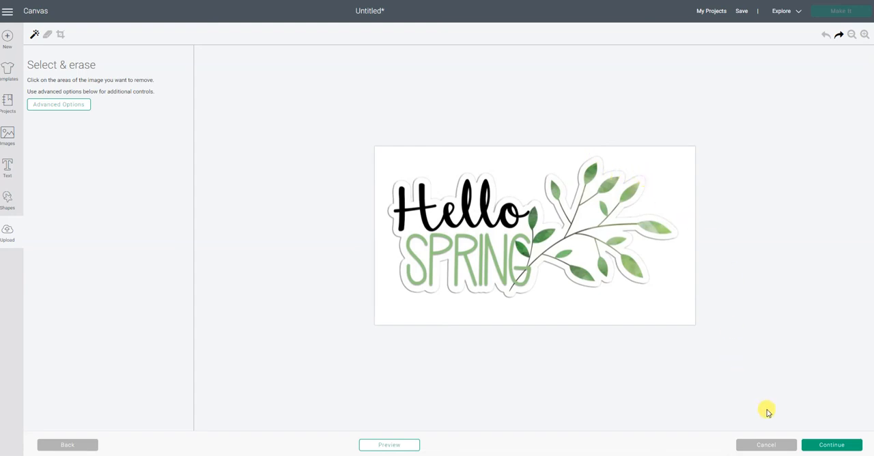
click(764, 445)
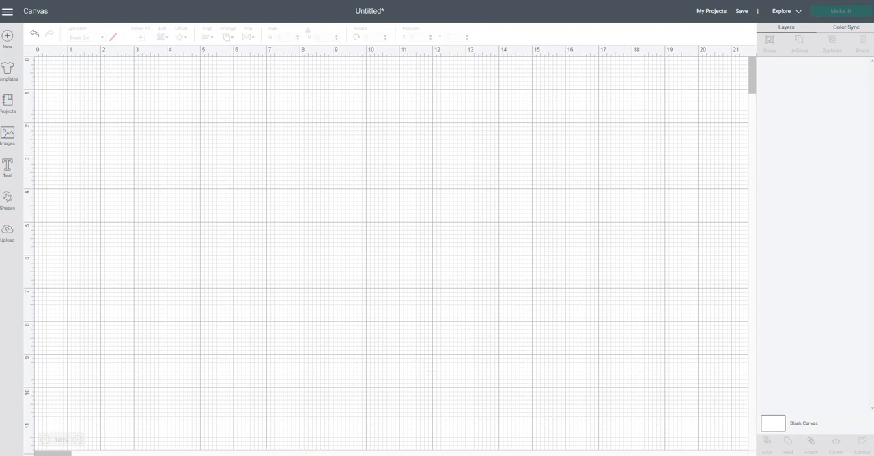
- Switch to Google Slides and set the background colour of slide 9 to solid black
click(306, 455)
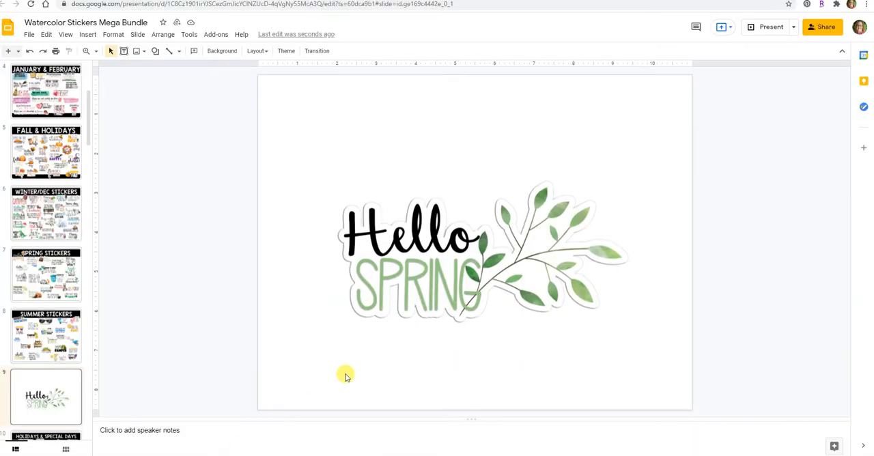
click(228, 51)
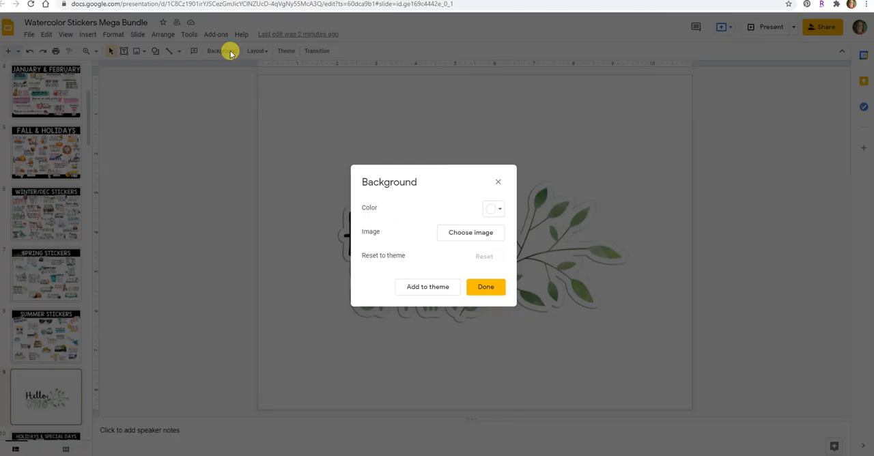
click(496, 209)
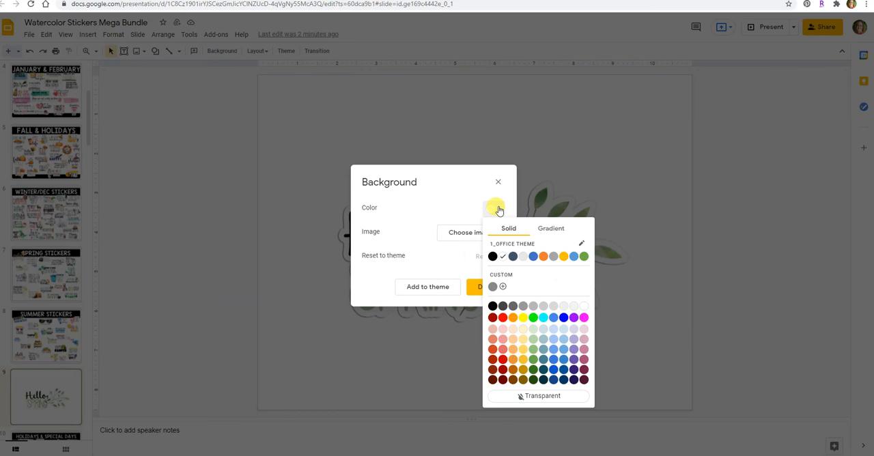
click(492, 258)
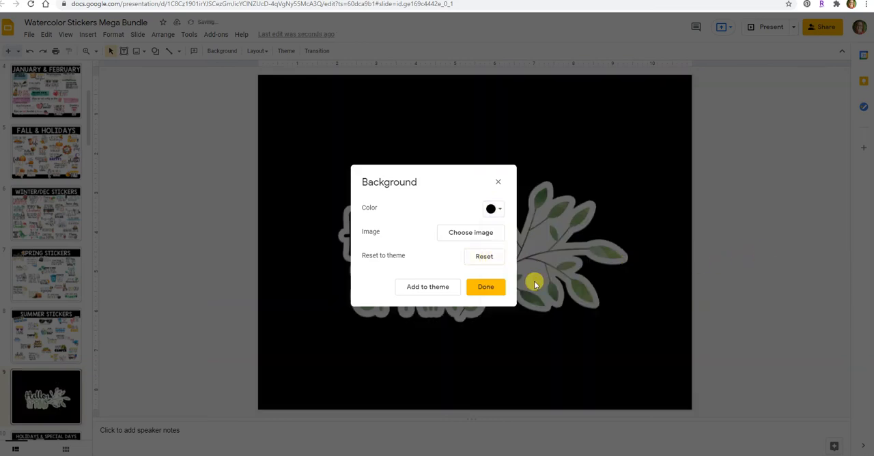
click(486, 290)
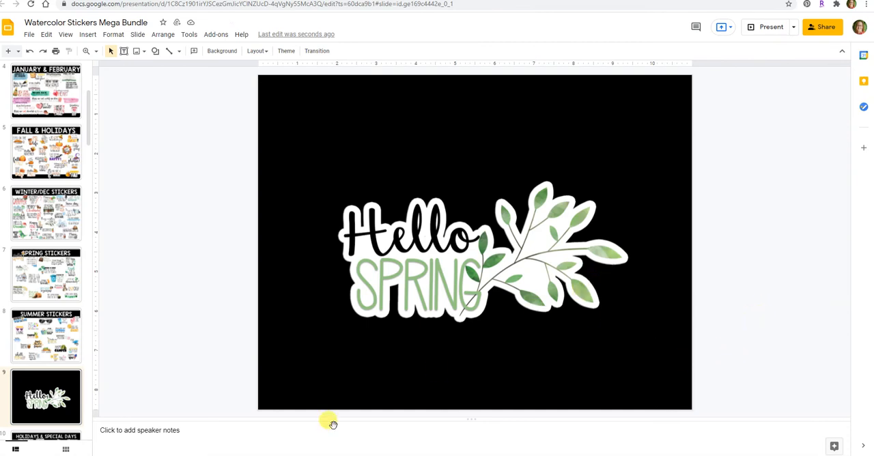
- Switch to Snipping Tool and capture a new snip of the whole Hello Spring sticker on its black background
click(261, 454)
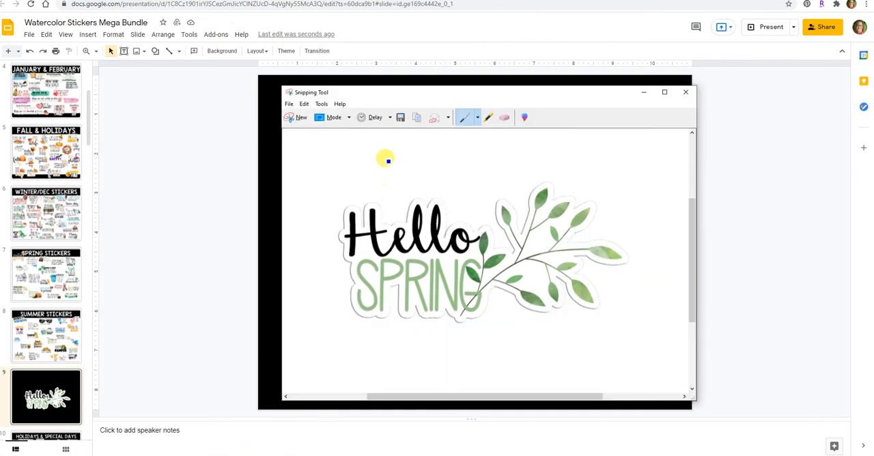
click(300, 117)
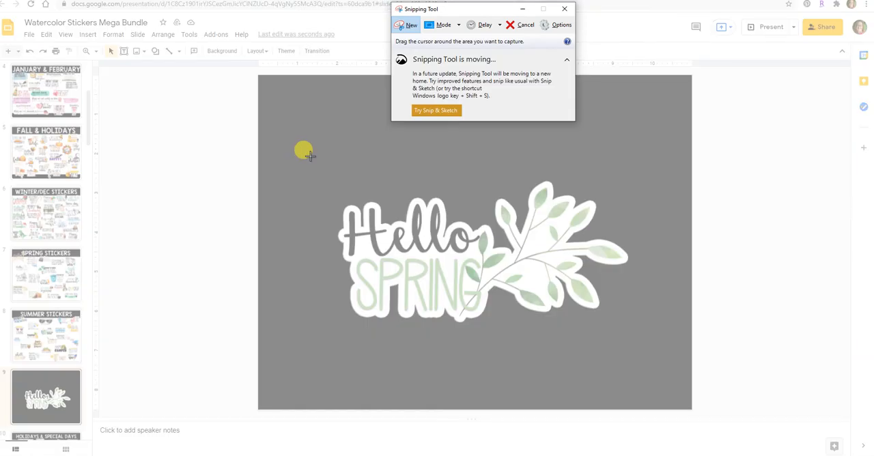
drag(310, 156, 643, 360)
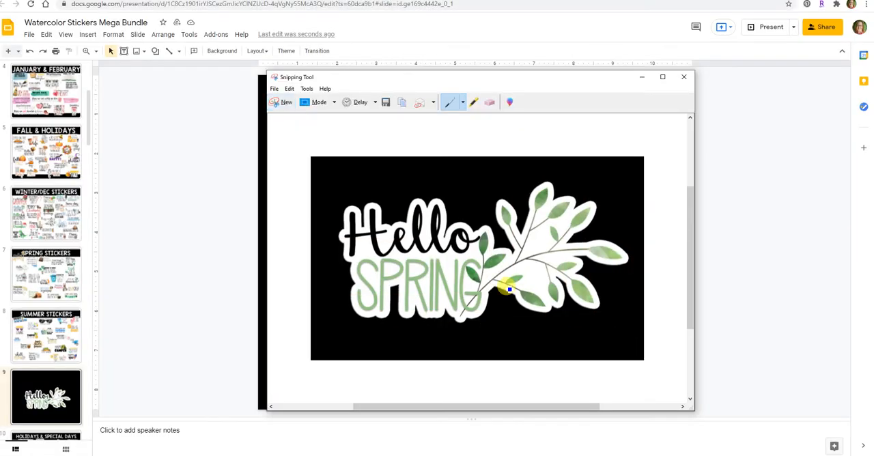
- Save the snip as a JPEG over the existing Spring.JPG on the Desktop, replacing that file
click(274, 88)
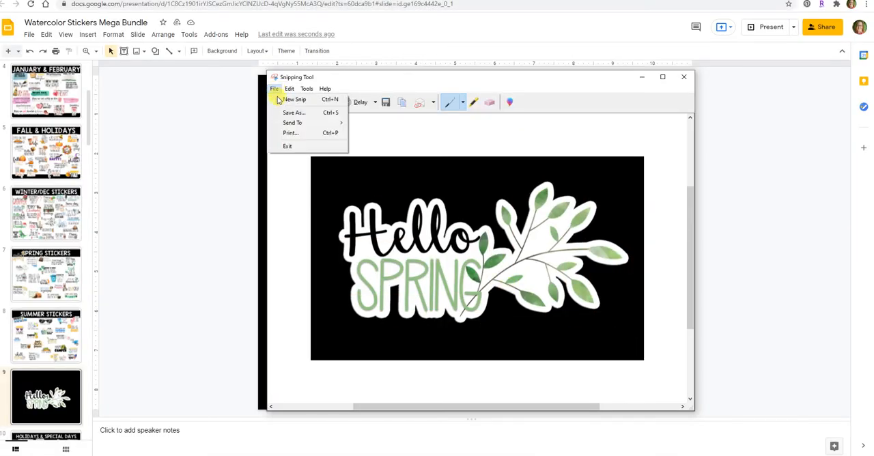
click(287, 112)
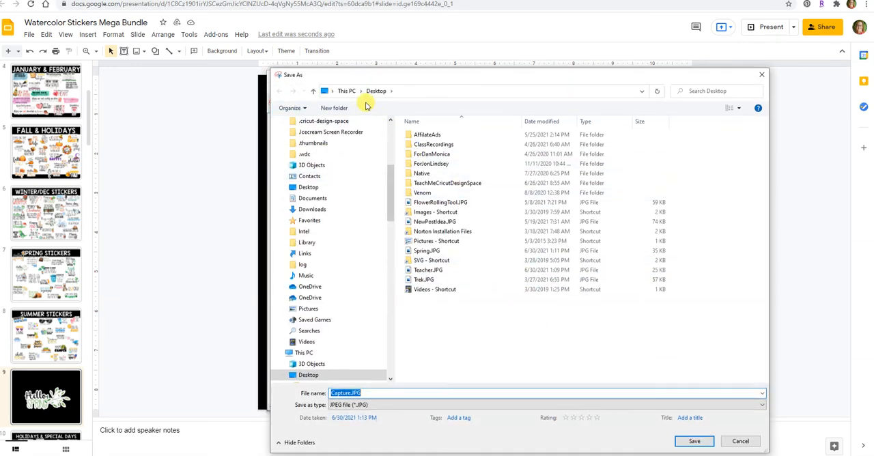
click(439, 251)
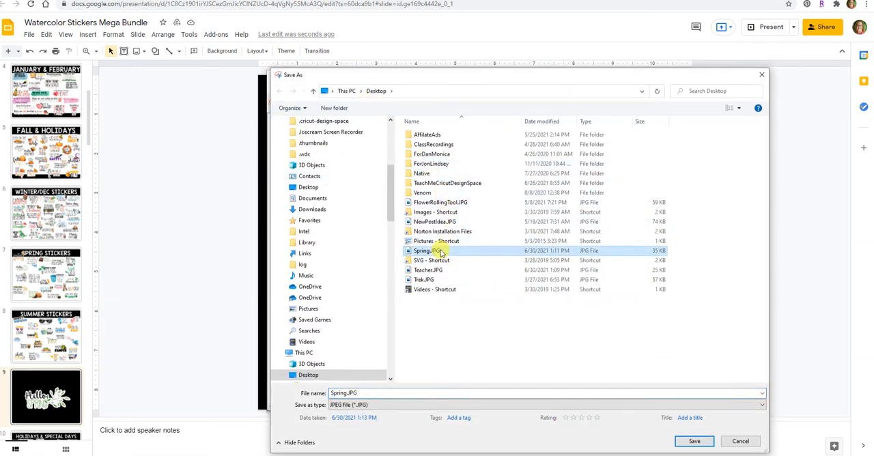
click(696, 442)
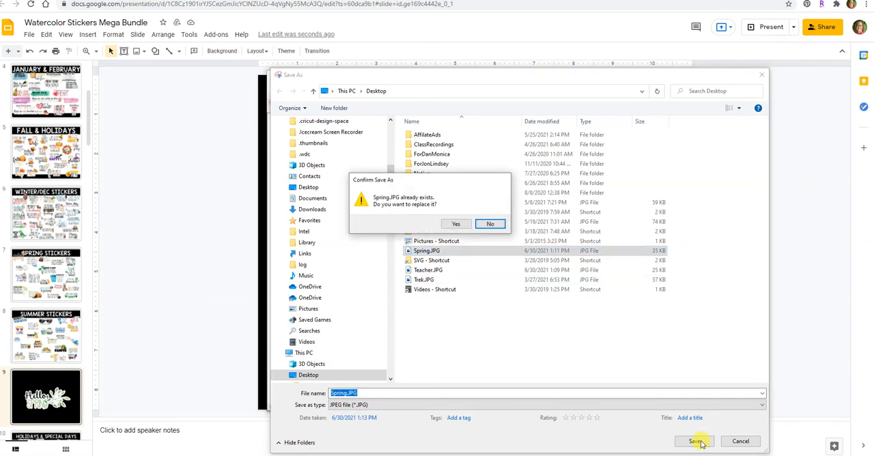
click(455, 224)
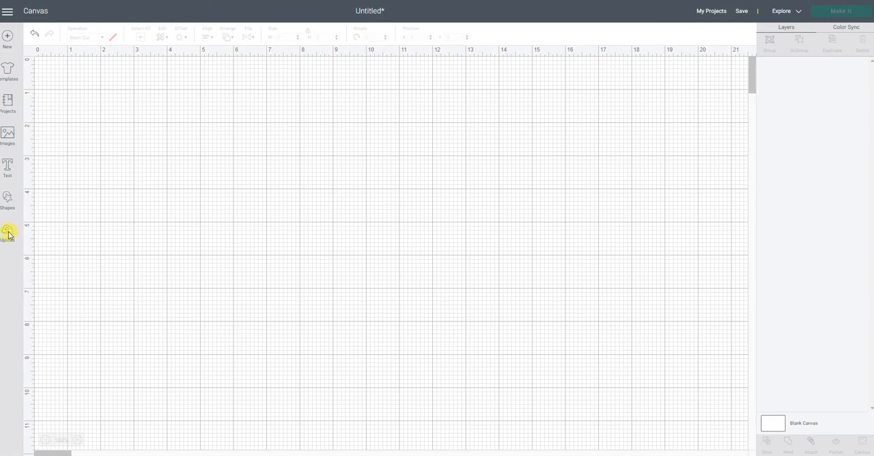
- Switch to Cricut Design Space and choose Spring.JPG from the Desktop as the image for a new upload
click(10, 237)
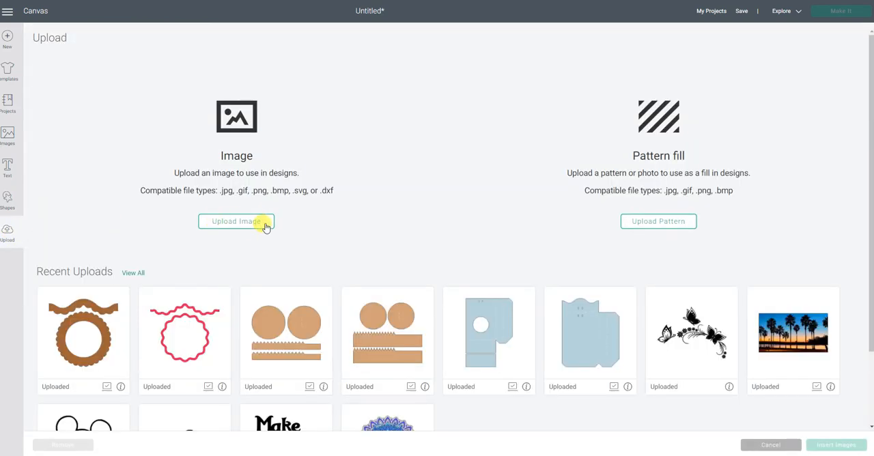
click(266, 226)
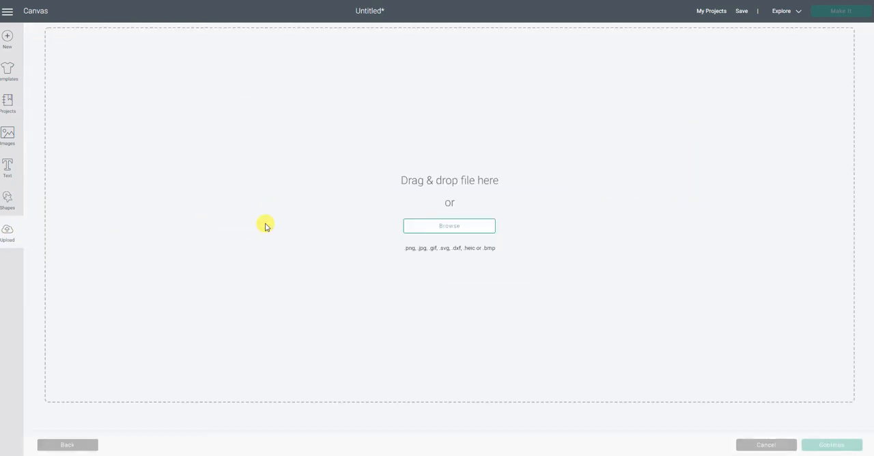
click(442, 232)
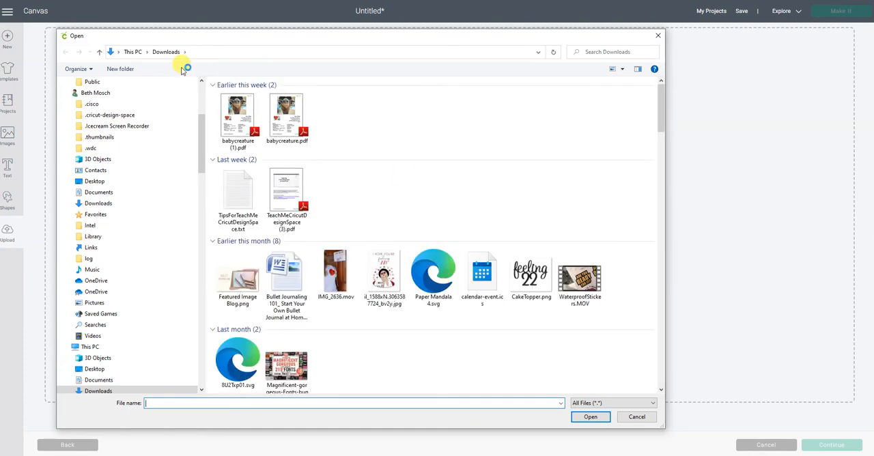
click(134, 51)
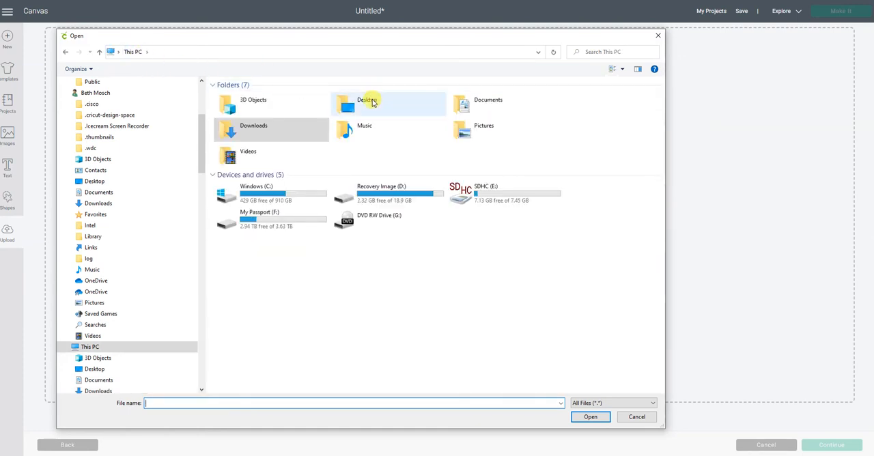
double_click(373, 103)
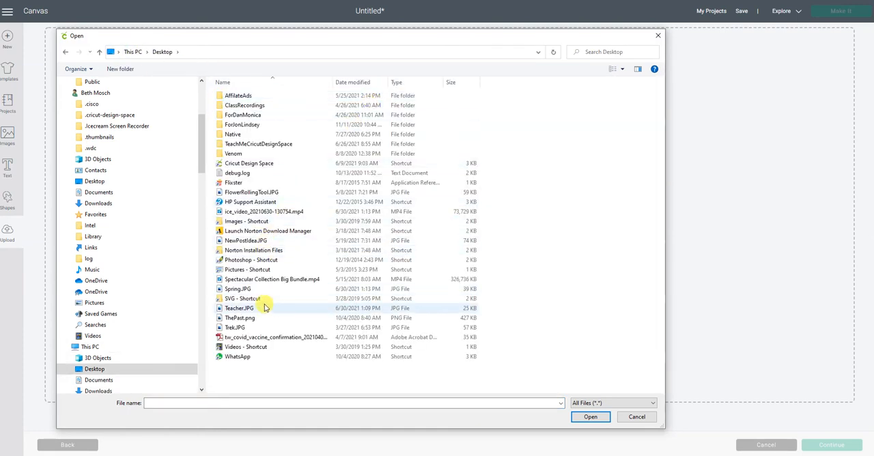
double_click(258, 291)
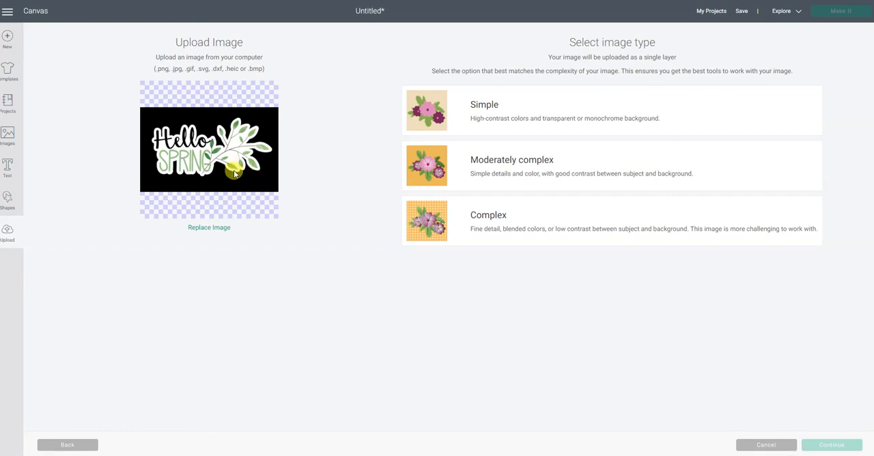
- Set the image type to Complex and erase the black background around the Hello Spring sticker
click(410, 221)
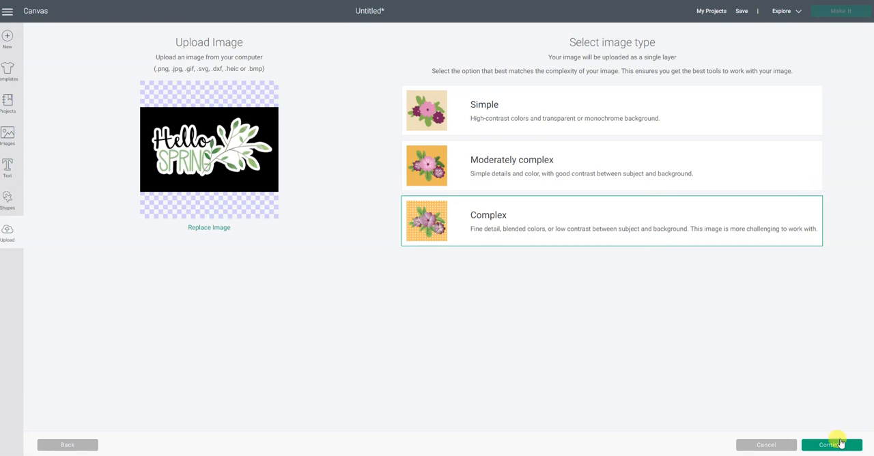
click(837, 444)
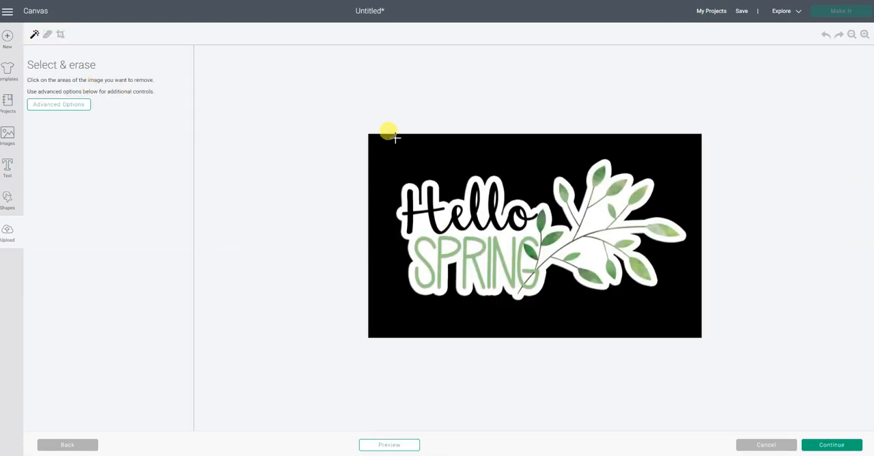
click(424, 151)
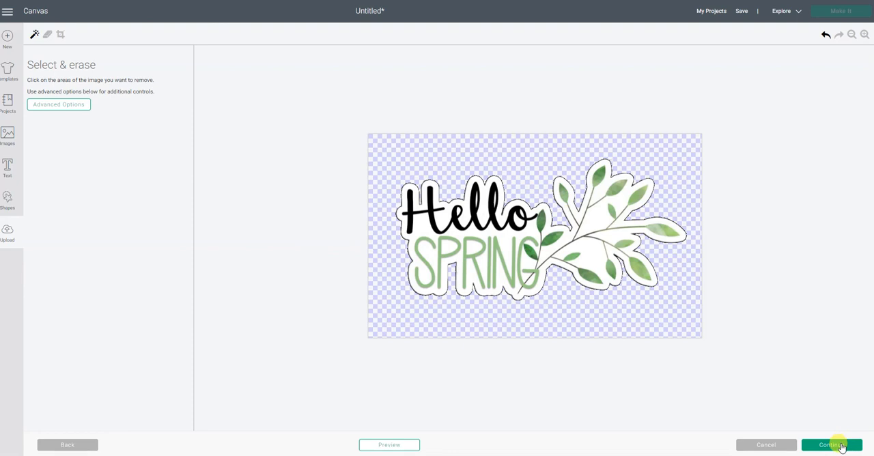
click(842, 446)
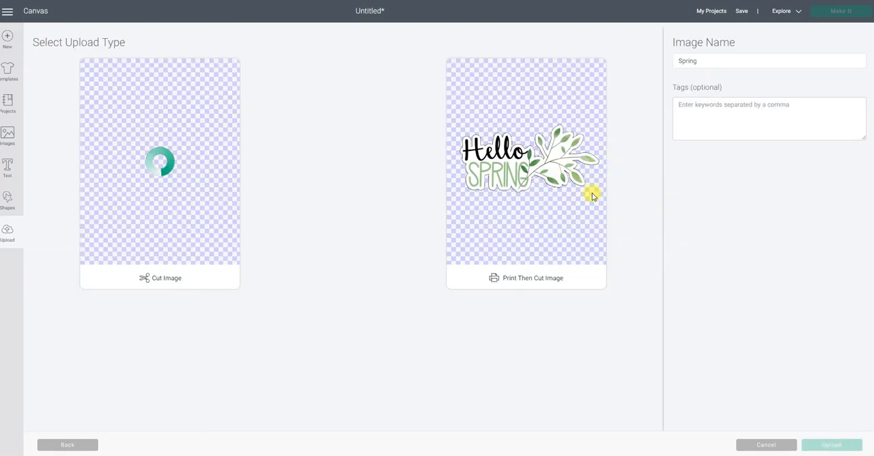
- Upload the sticker as a Print Then Cut image named Spring and insert it onto the canvas
click(528, 167)
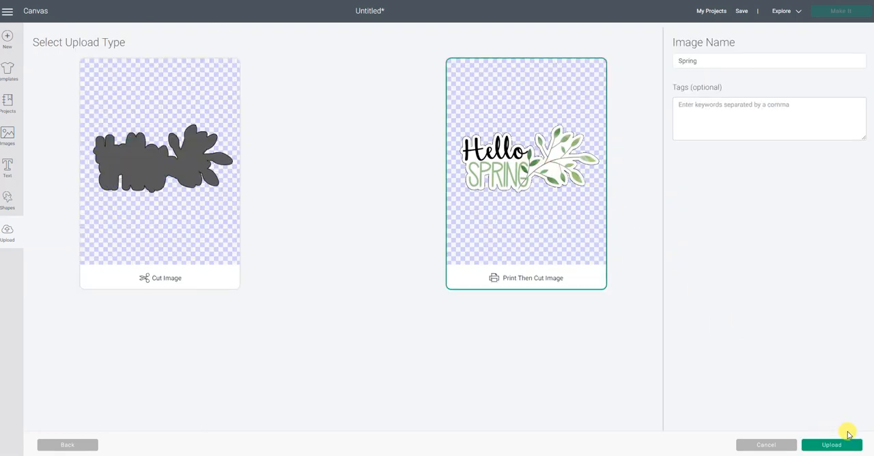
click(833, 446)
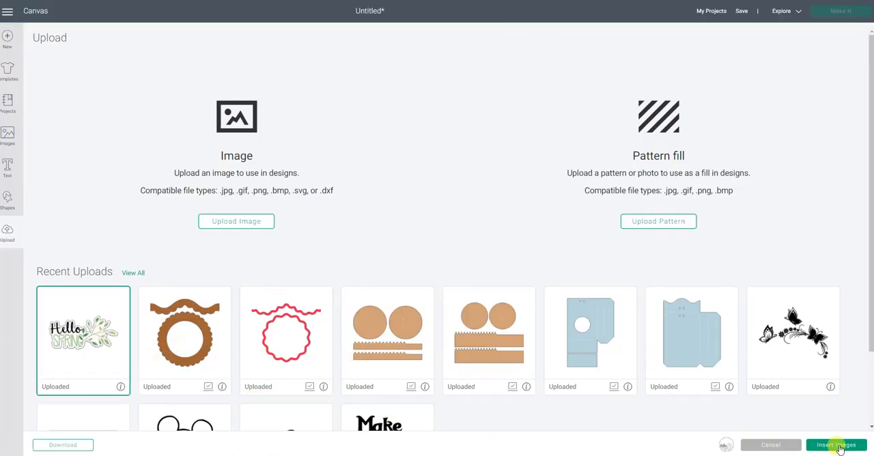
click(837, 444)
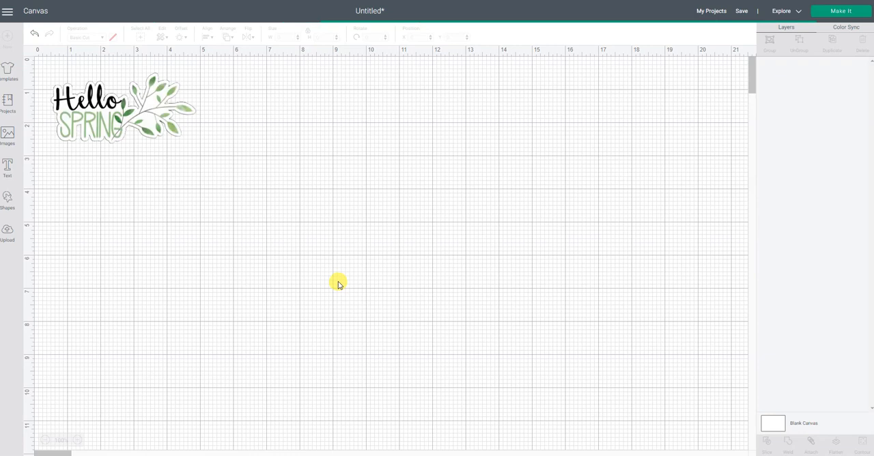
- Move and enlarge the Hello Spring sticker to about 9.19 by 4.49 inches on the canvas, and start making the project
drag(172, 129, 554, 289)
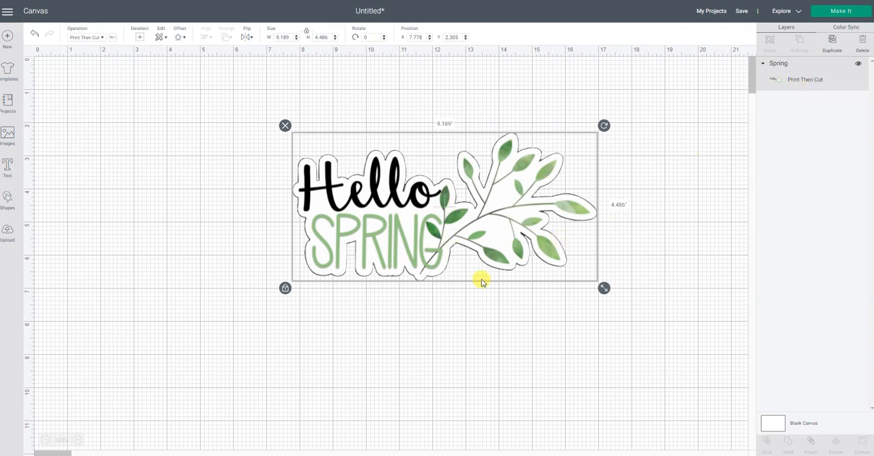
click(835, 11)
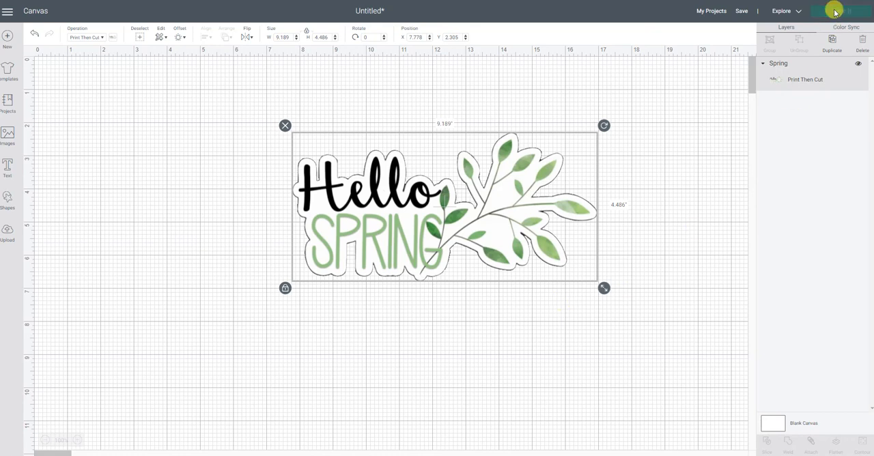